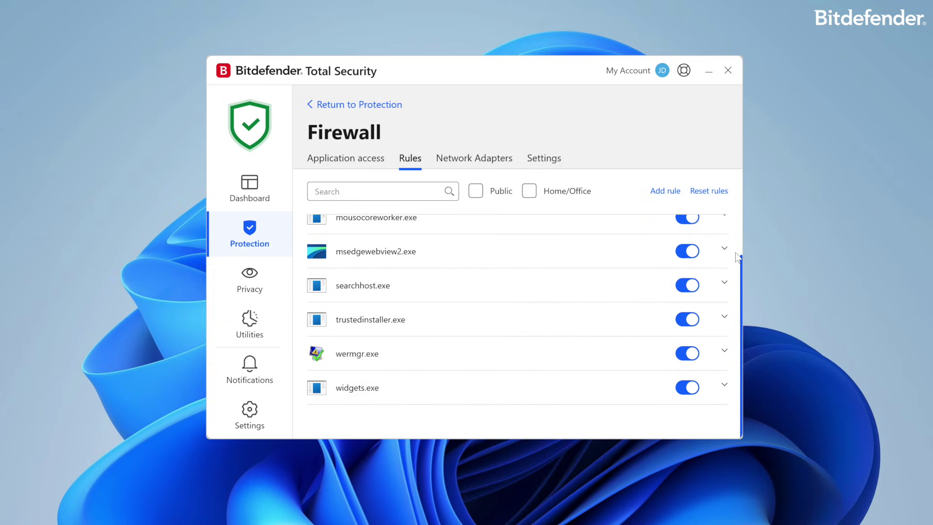
# Inspect the searchhost.exe and msedge.exe rule details, preview Create Rule, then view Network Adapters
pyautogui.click(724, 282)
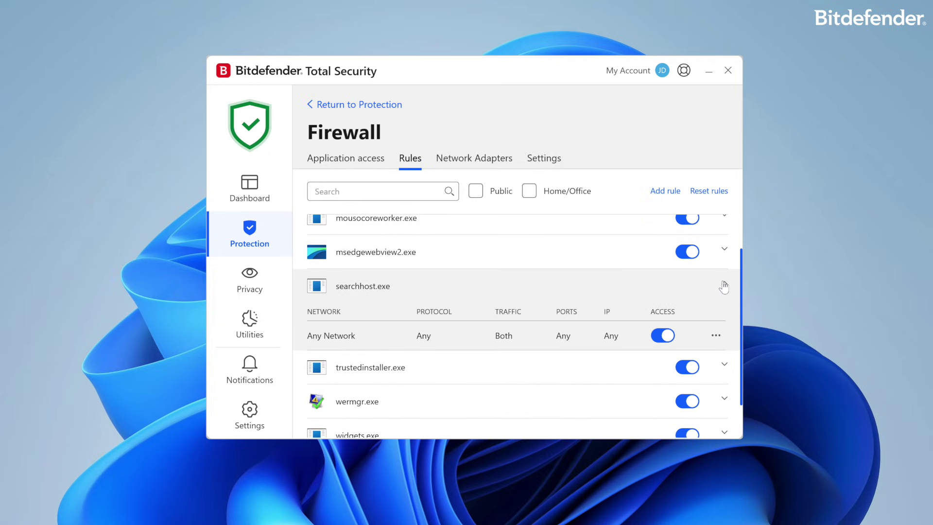
pyautogui.click(358, 169)
pyautogui.scroll(-5, 712, 344)
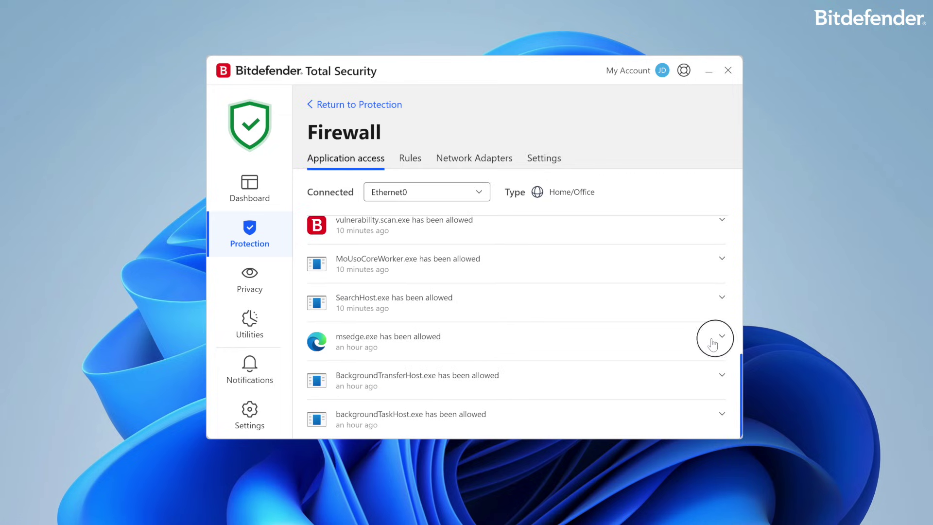
pyautogui.click(713, 345)
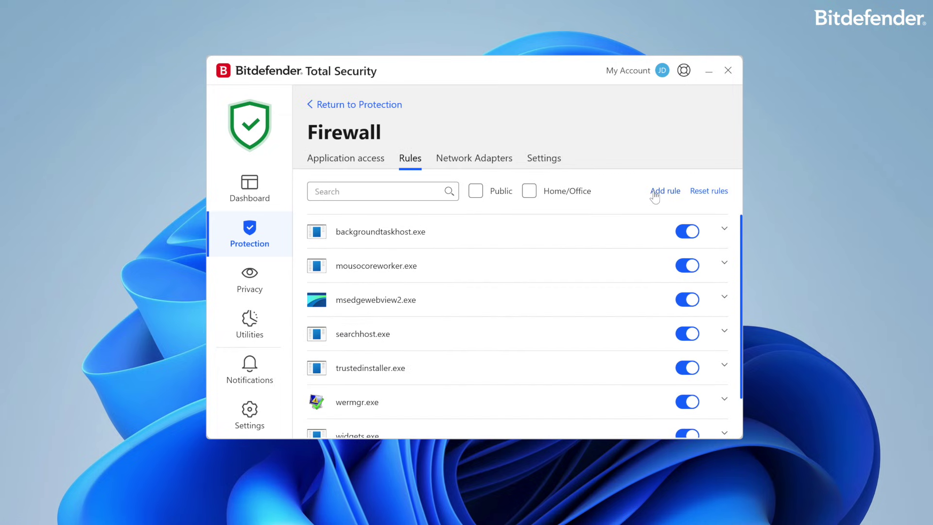
pyautogui.click(656, 194)
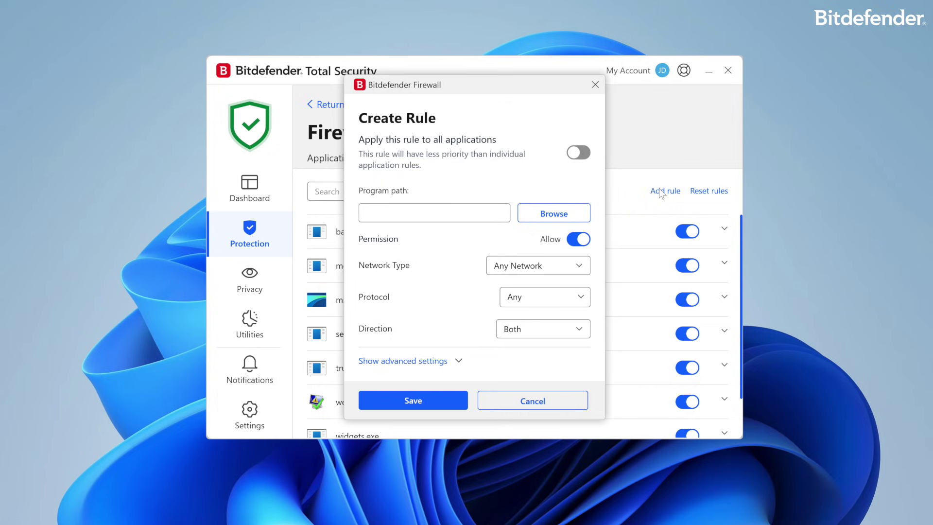
pyautogui.click(507, 162)
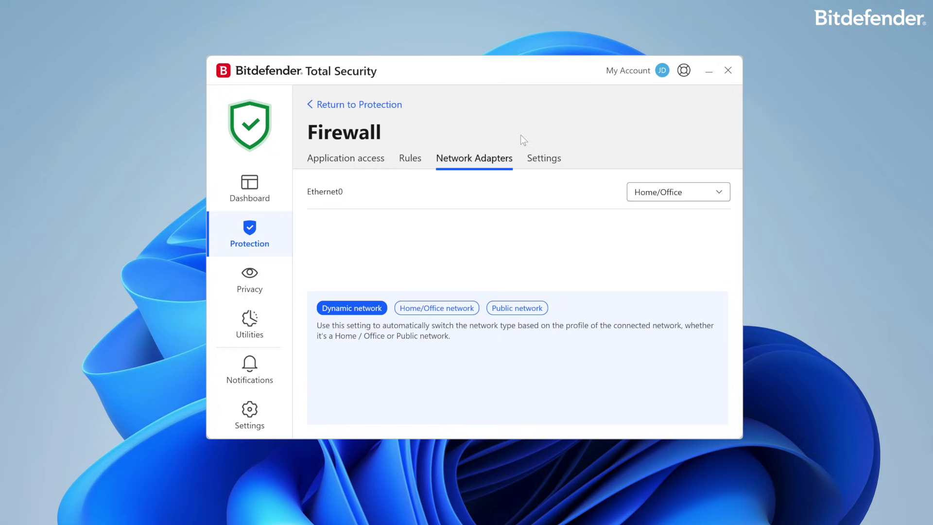
# Select the Home/Office network option for the Ethernet0 adapter
pyautogui.click(468, 309)
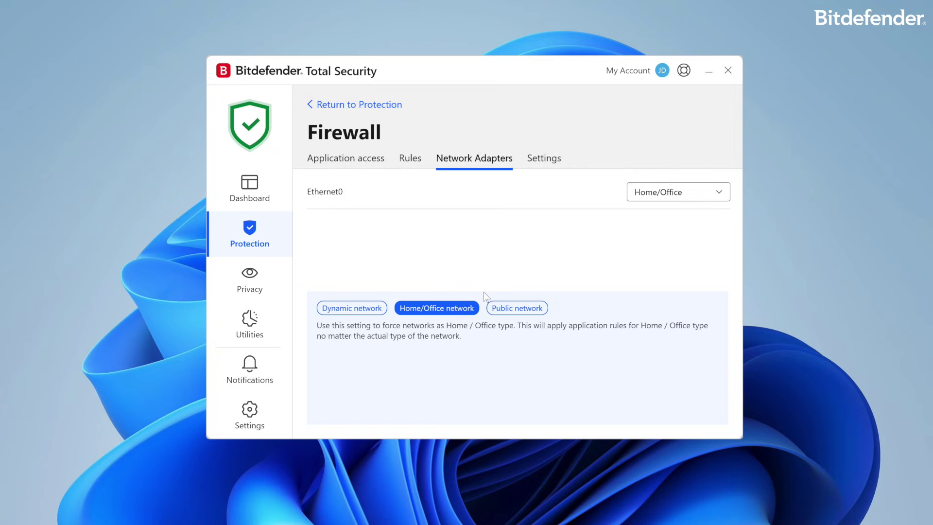